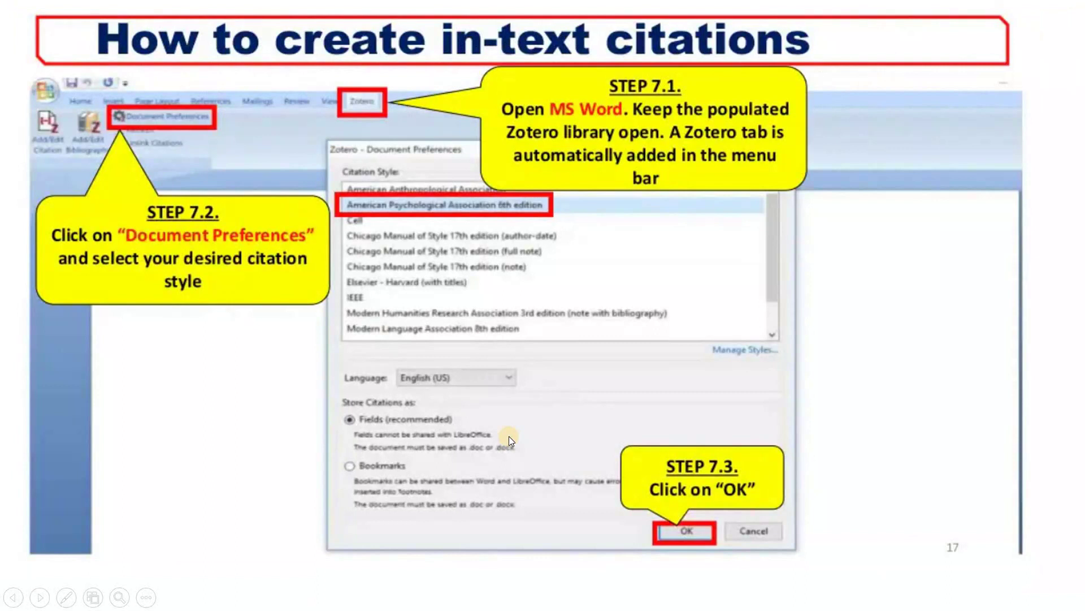
# - Switch from the PowerPoint slideshow to the Zotero library window
pyautogui.hotkey('alt', 'Tab')
pyautogui.hotkey('alt', 'Tab')
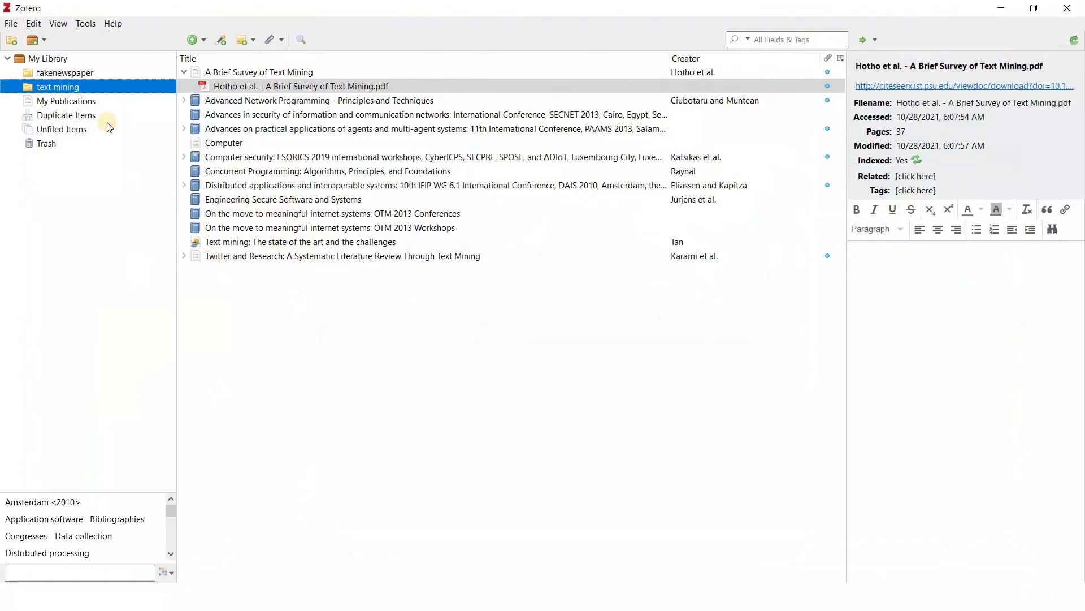
# - Show Zotero's Cite preferences on the Word Processors tab, where the Word add-in shows as not installed
pyautogui.click(33, 24)
pyautogui.click(75, 173)
pyautogui.click(360, 110)
pyautogui.click(408, 110)
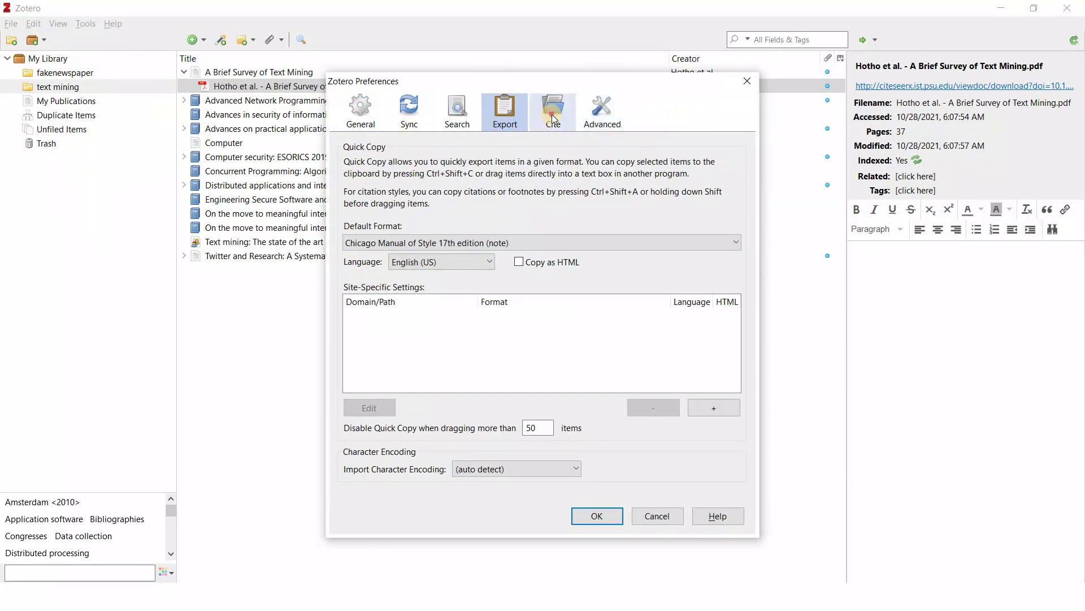
pyautogui.click(552, 114)
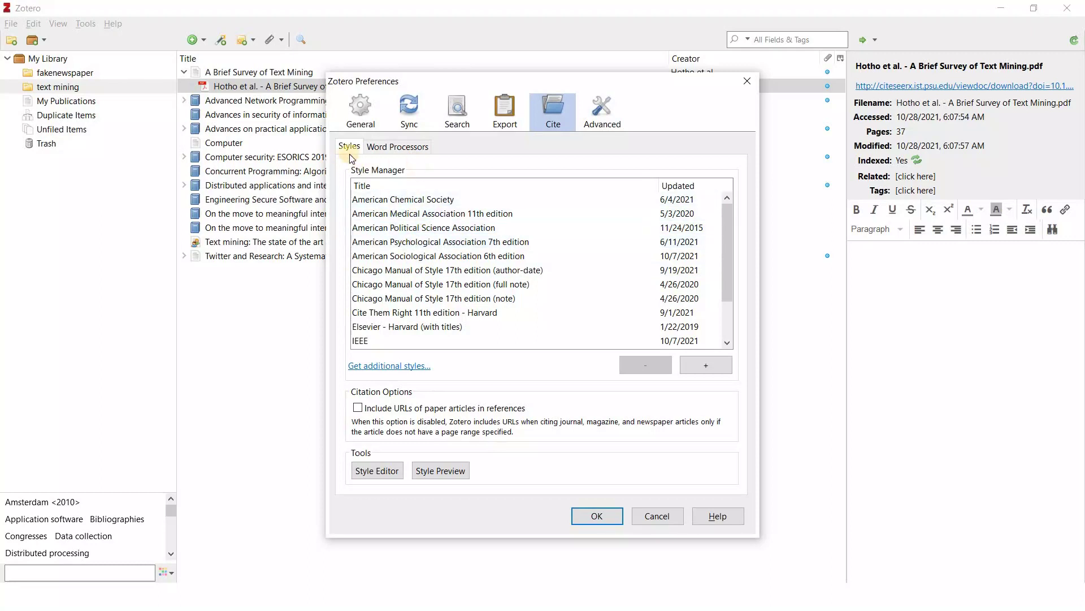
pyautogui.click(401, 153)
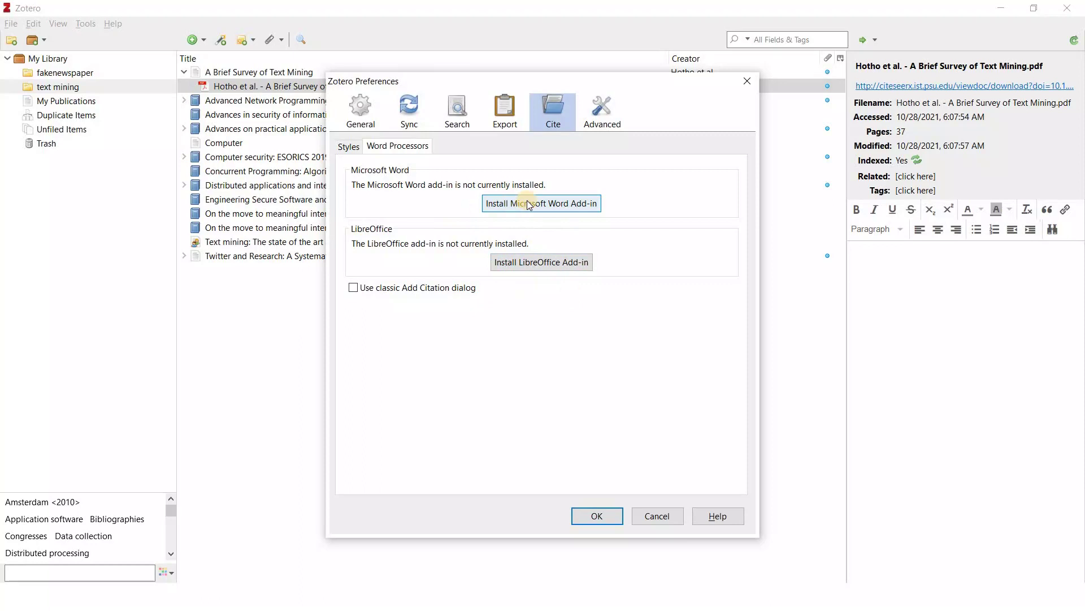
# - Install the Microsoft Word add-in, acknowledge the success message, and close Zotero Preferences
pyautogui.click(554, 204)
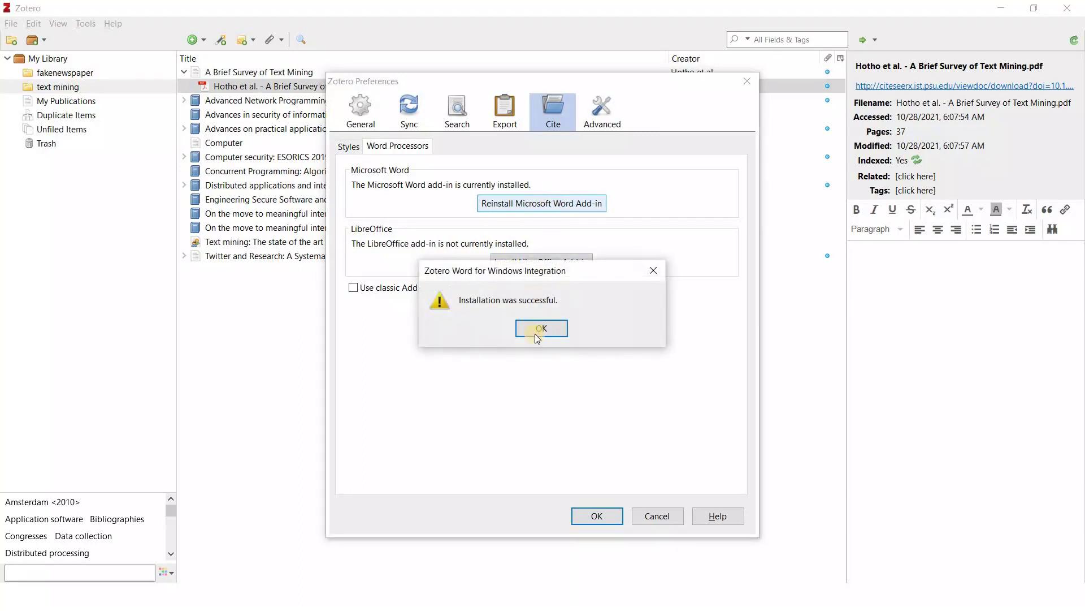
pyautogui.press('Return')
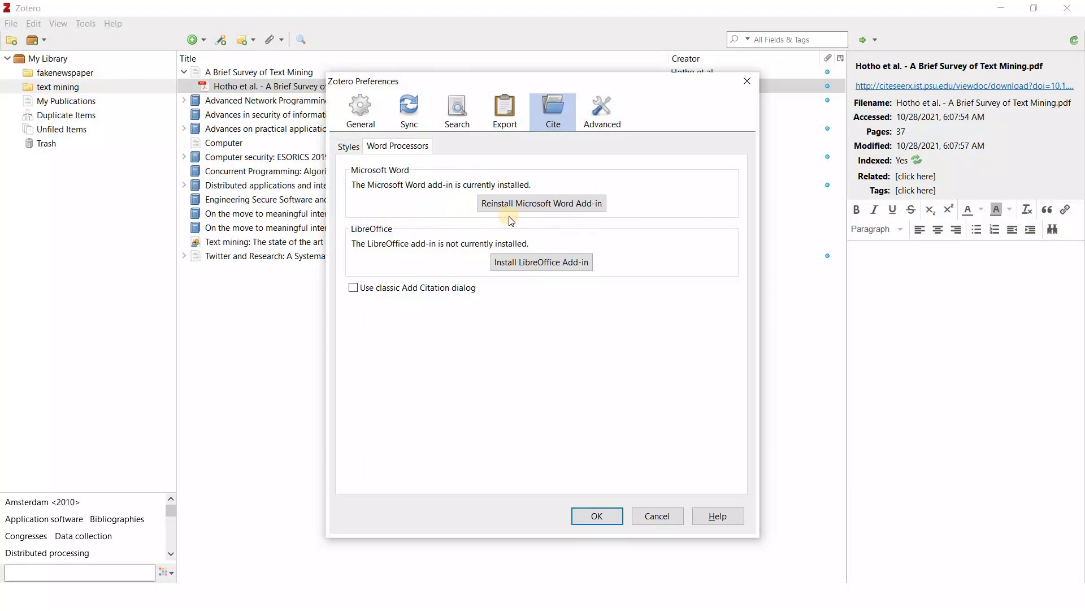
pyautogui.click(598, 516)
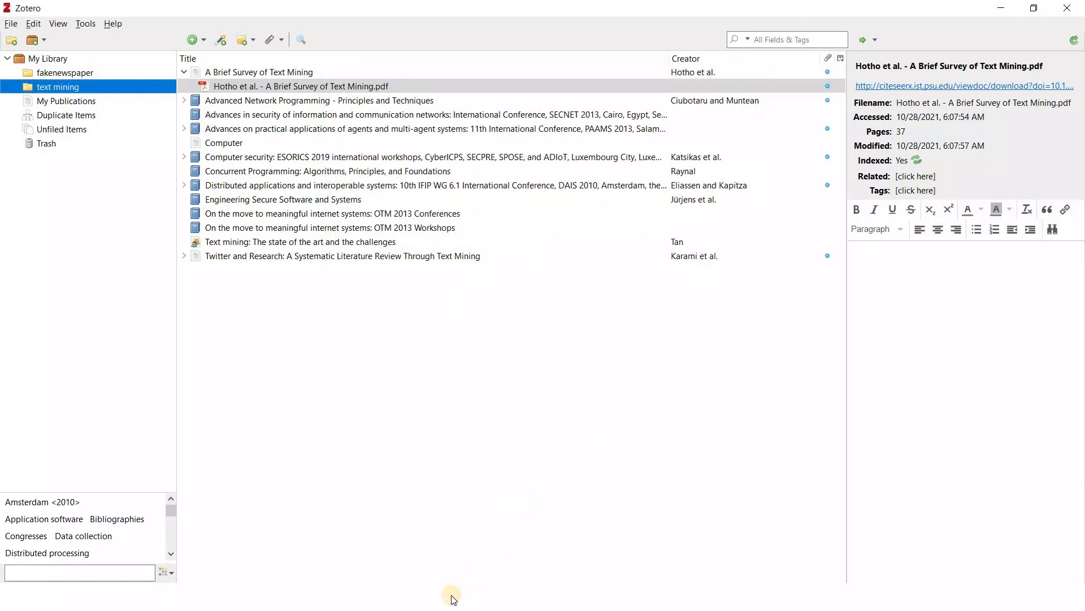
# - Launch Word with a maximized blank document and show its Zotero ribbon tab
pyautogui.press('super+d')
pyautogui.click(504, 596)
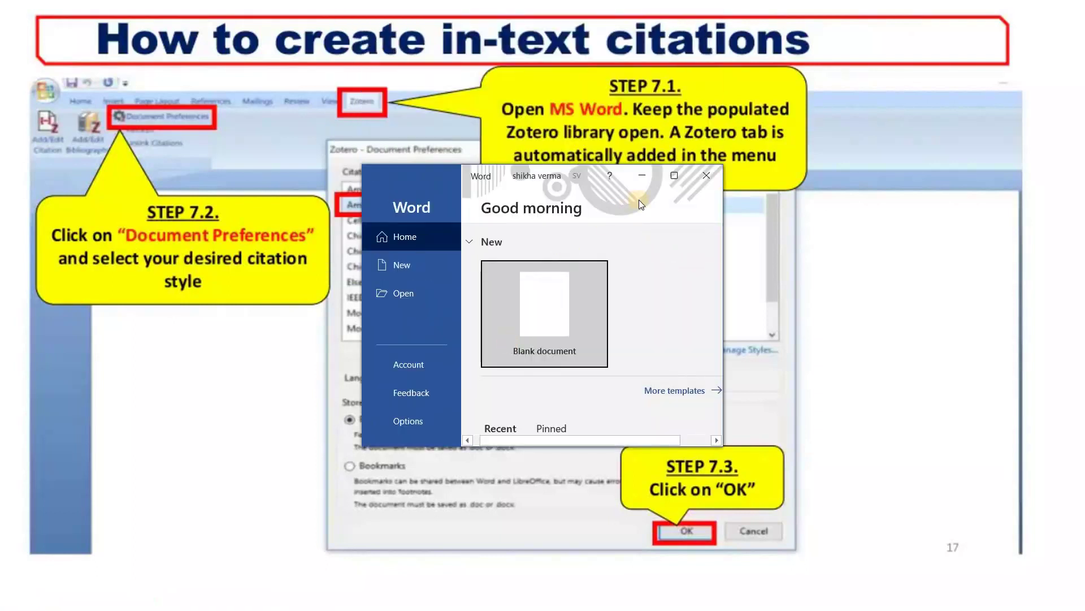
pyautogui.press('Escape')
pyautogui.click(674, 182)
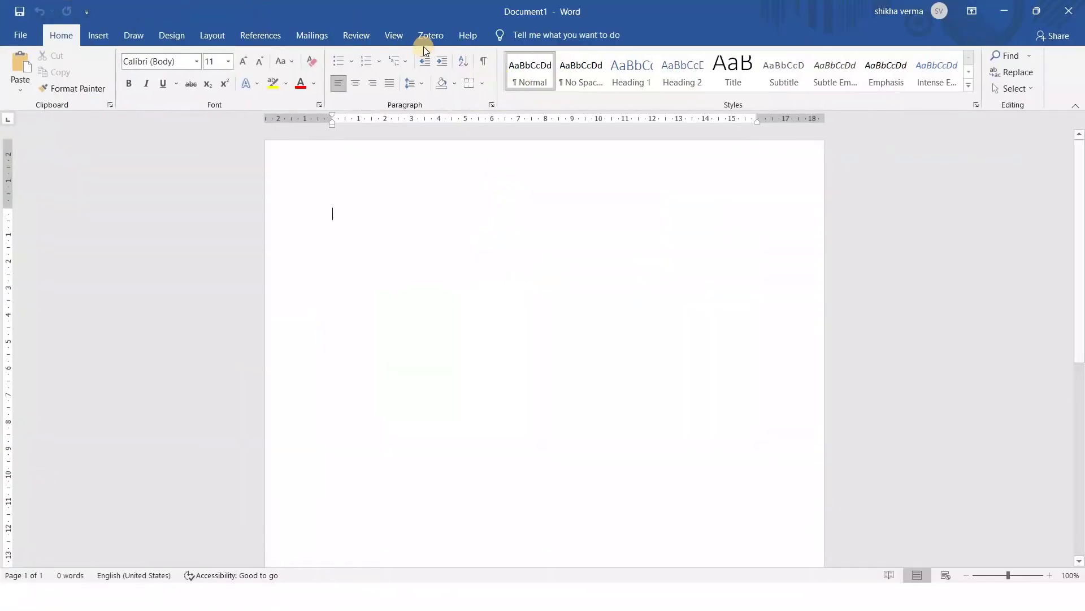
pyautogui.click(426, 41)
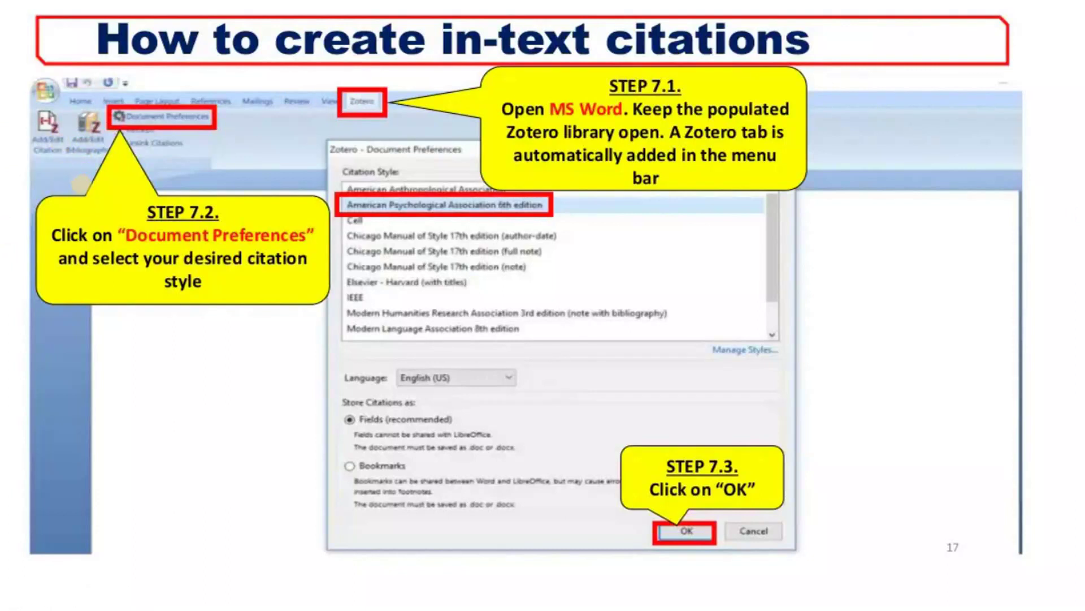
# - Return to the fake news detection document and put the cursor right after 'news.' ending the abstract
pyautogui.hotkey('alt', 'Tab')
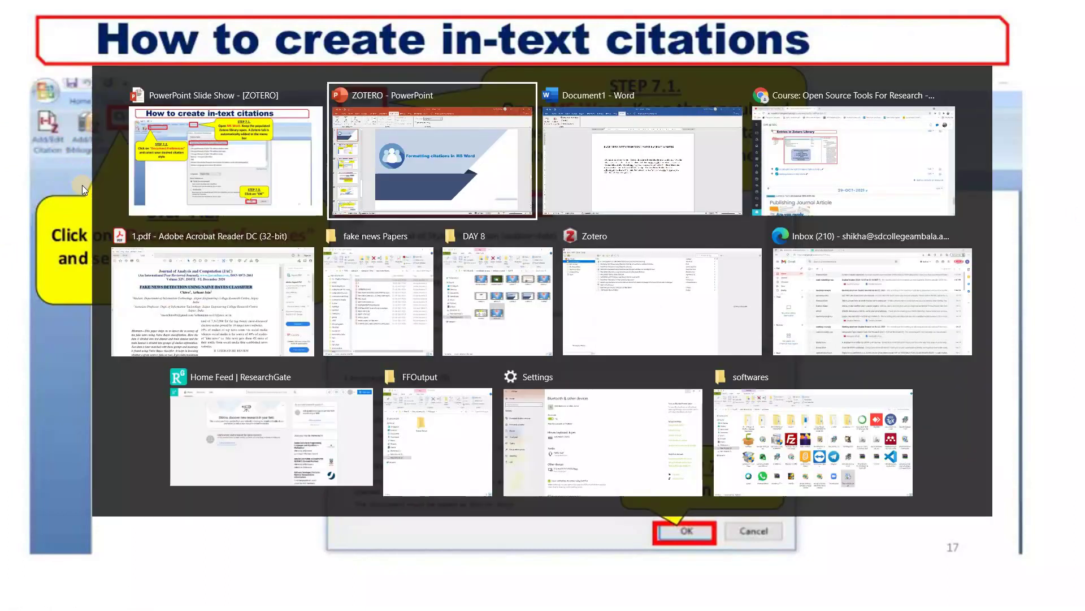
pyautogui.hotkey('alt', 'Tab')
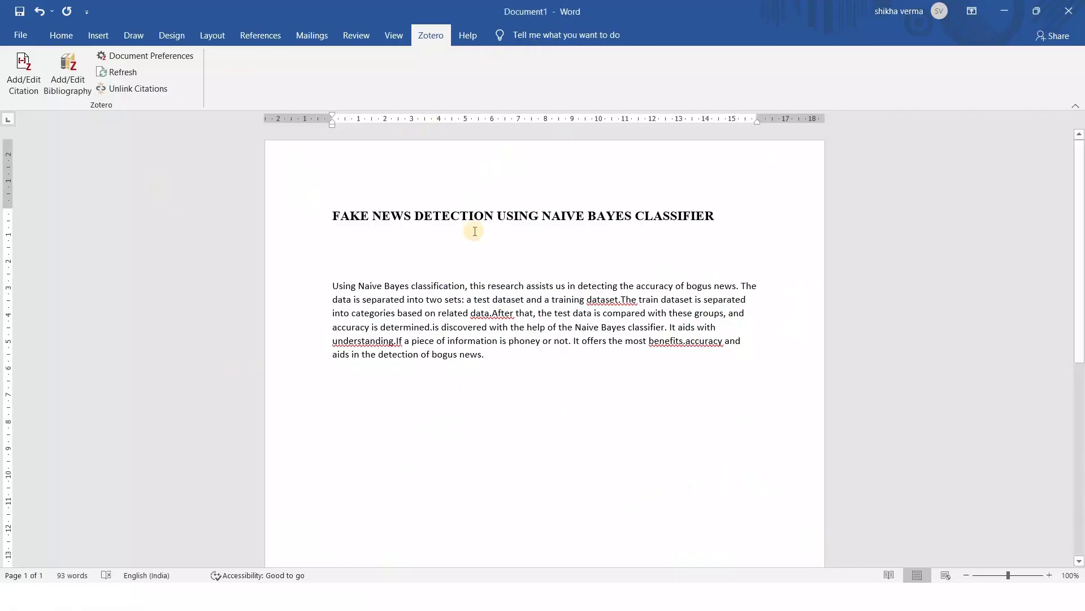
pyautogui.click(387, 279)
pyautogui.moveTo(387, 279); pyautogui.dragTo(337, 213)
pyautogui.click(334, 239)
pyautogui.click(19, 90)
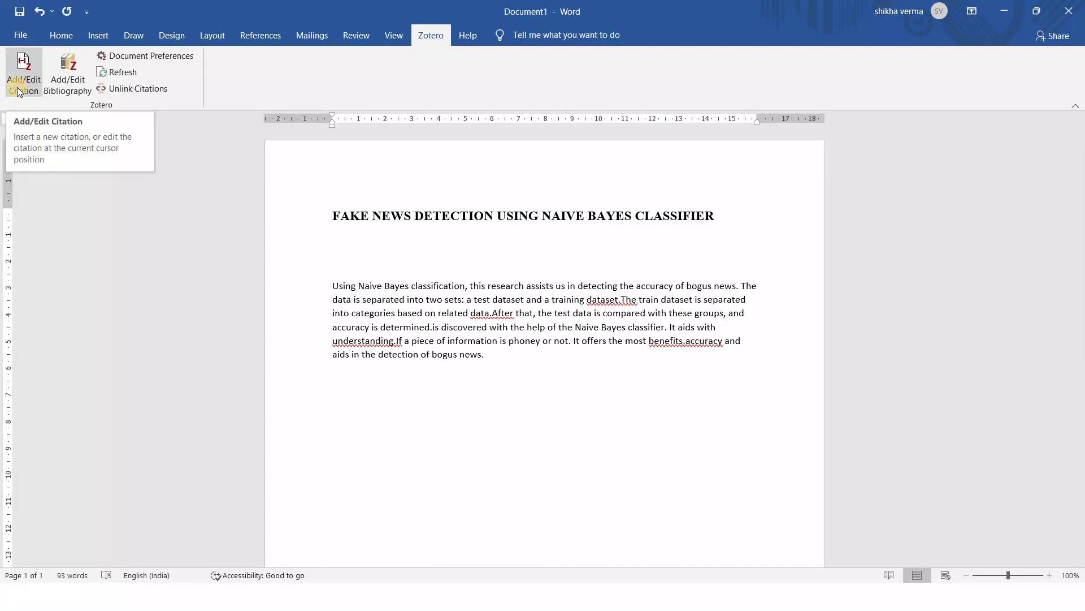
pyautogui.click(492, 352)
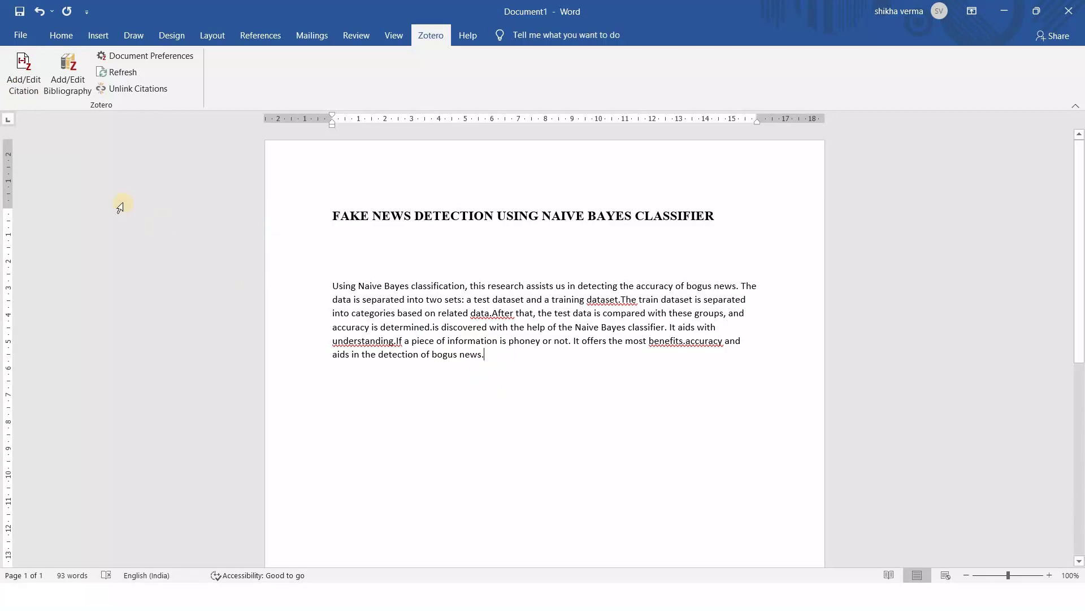
# - Search Zotero for 'fake news' and insert the Naive Bayes Classifier paper as (Jain, n.d.)
pyautogui.click(28, 87)
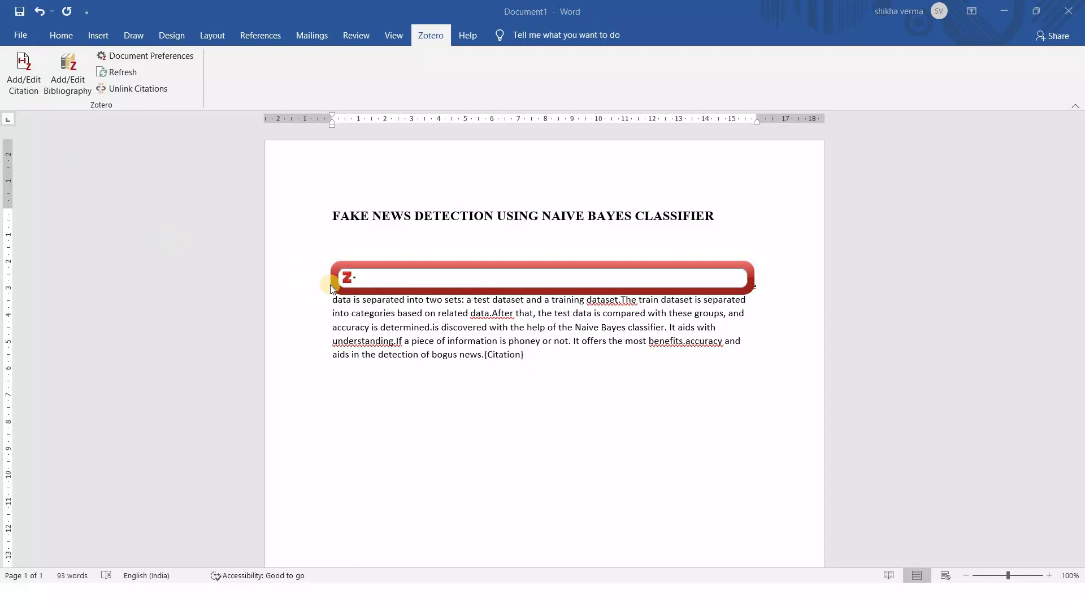
pyautogui.write('fake news')
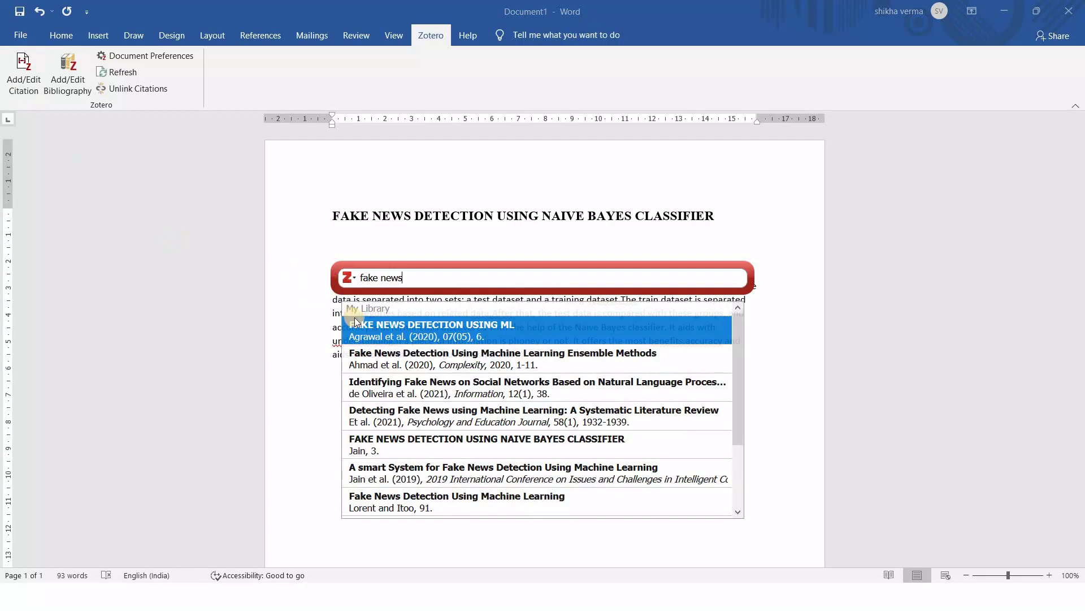
pyautogui.click(525, 449)
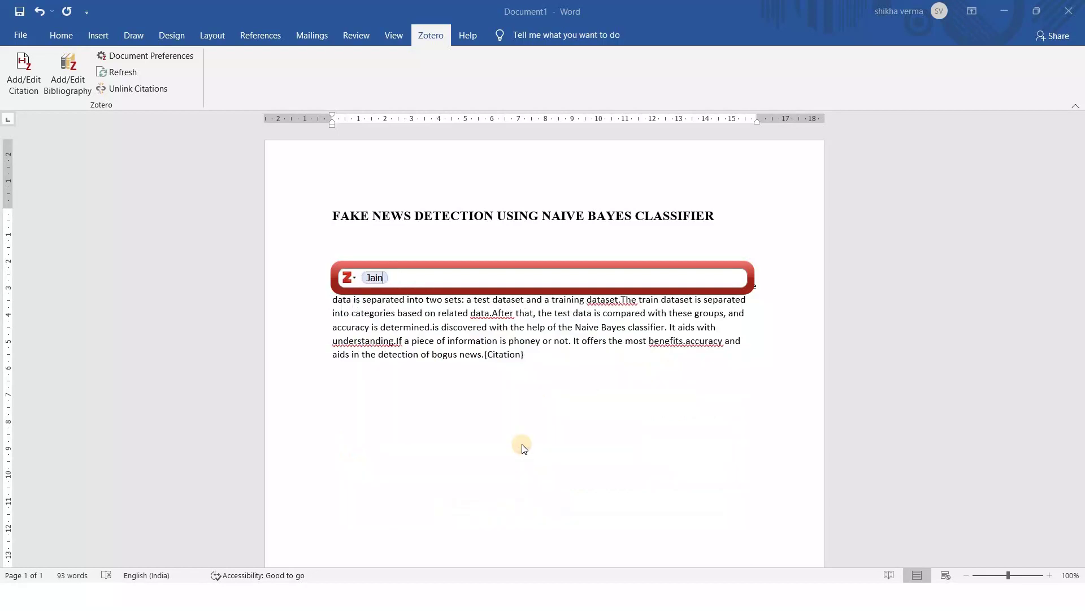
pyautogui.press('Return')
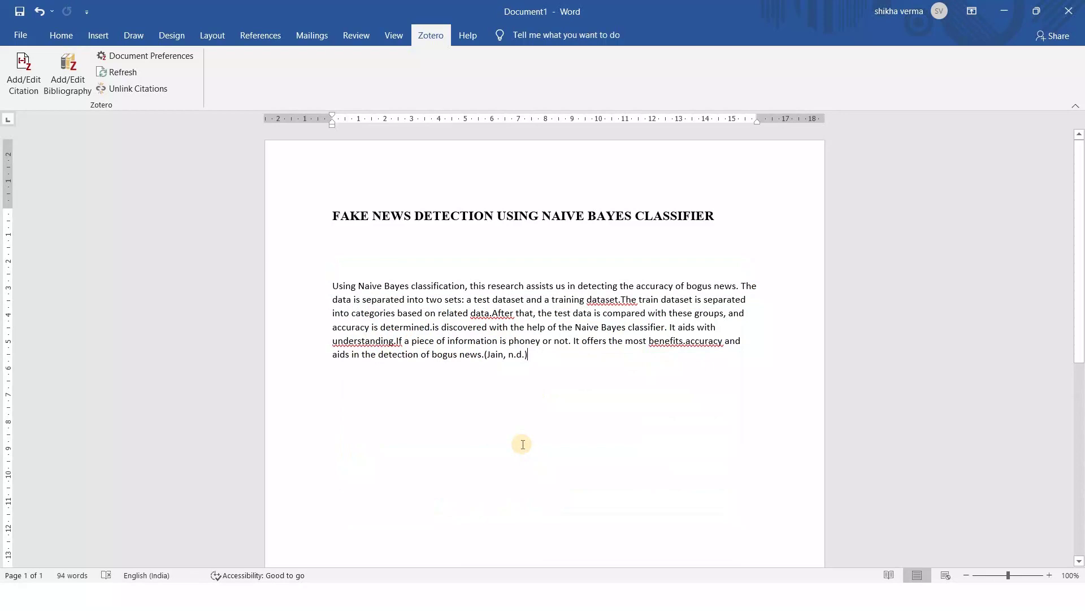
pyautogui.click(503, 355)
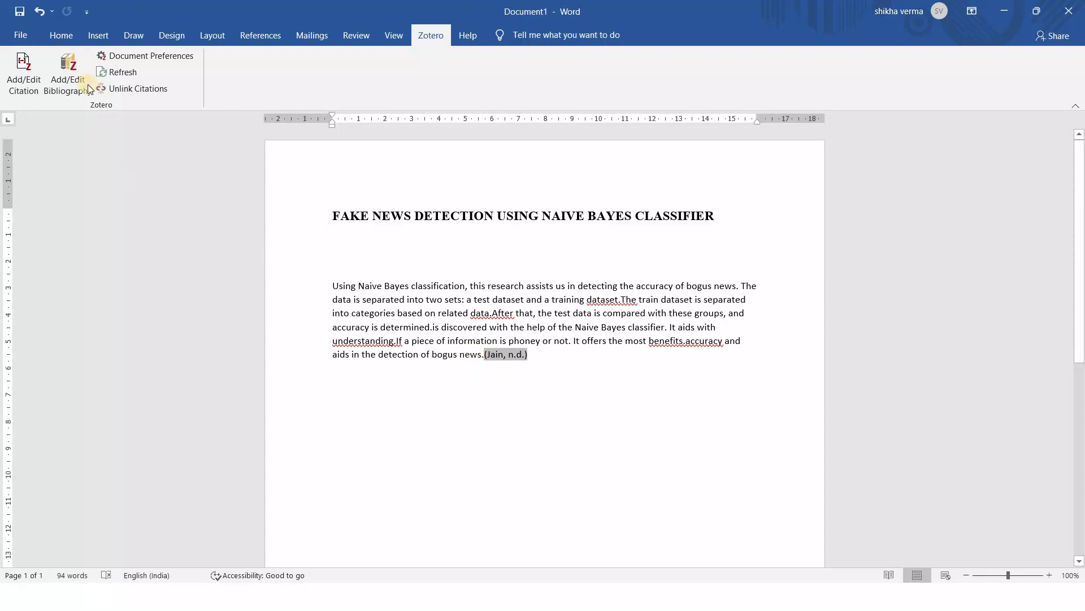
# - Keep the existing citation and insert a Zotero bibliography listing Jain, A. (n.d.) below the abstract
pyautogui.click(61, 73)
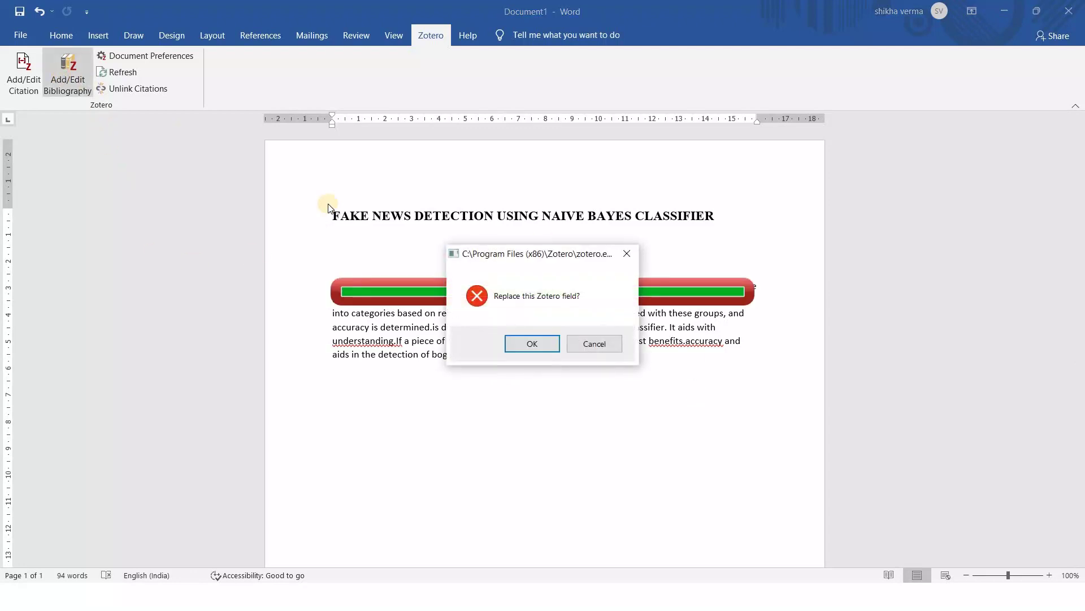
pyautogui.click(575, 346)
pyautogui.click(563, 368)
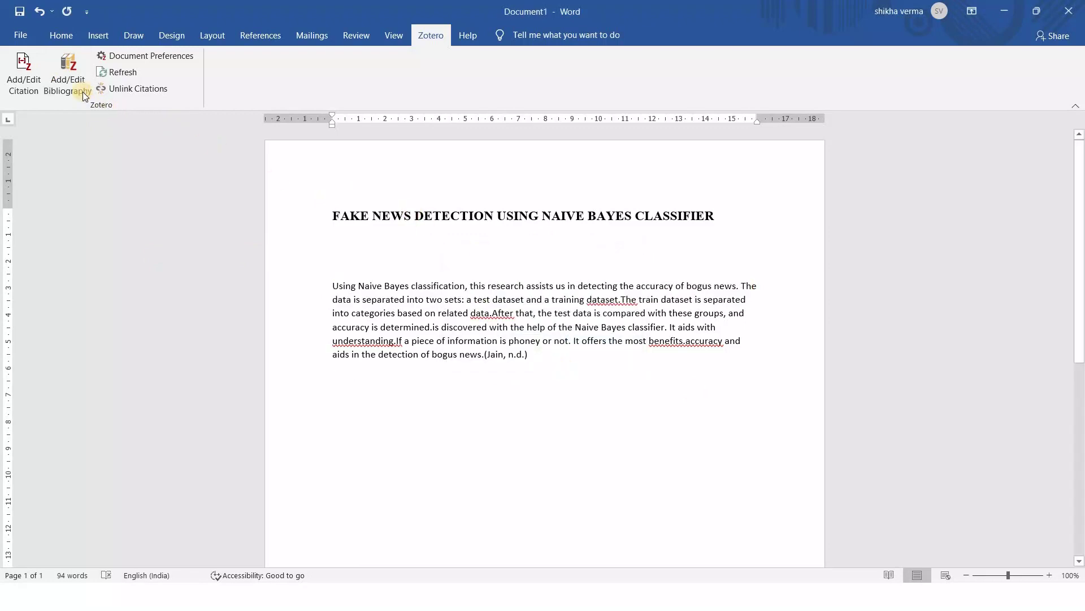
pyautogui.click(65, 88)
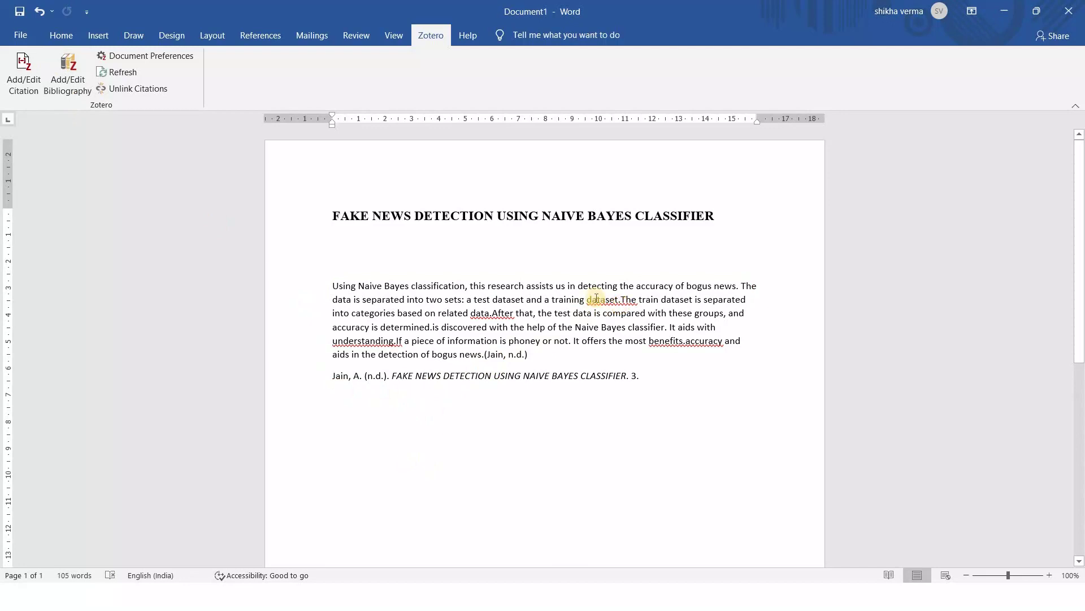
# - Search 'fake' and cite the 2019 smart fake news detection paper as (Jain et al., 2019)
pyautogui.click(32, 80)
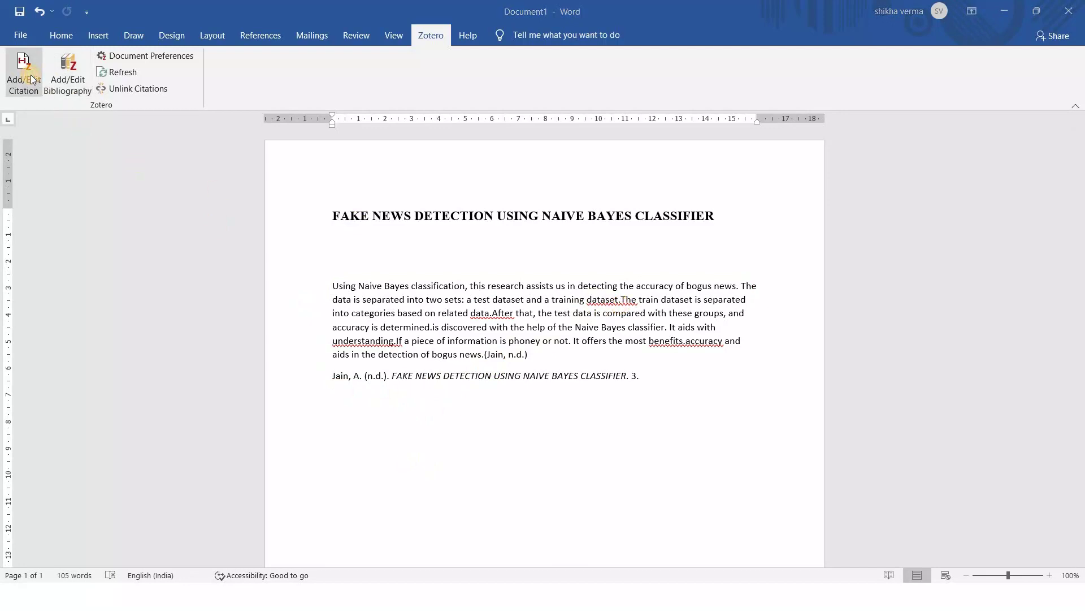
pyautogui.write('fake')
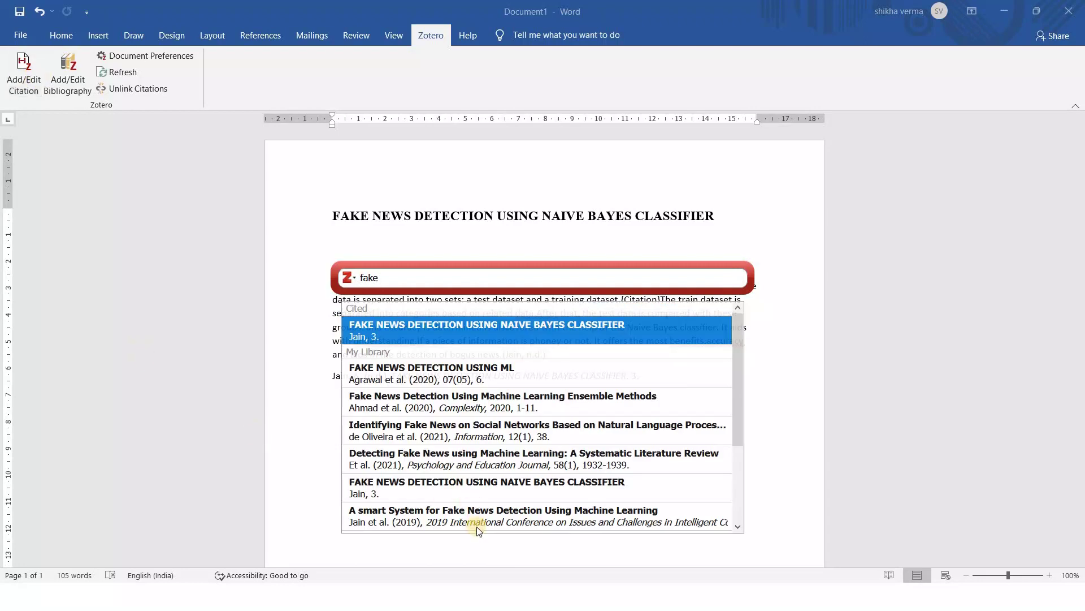
pyautogui.click(472, 515)
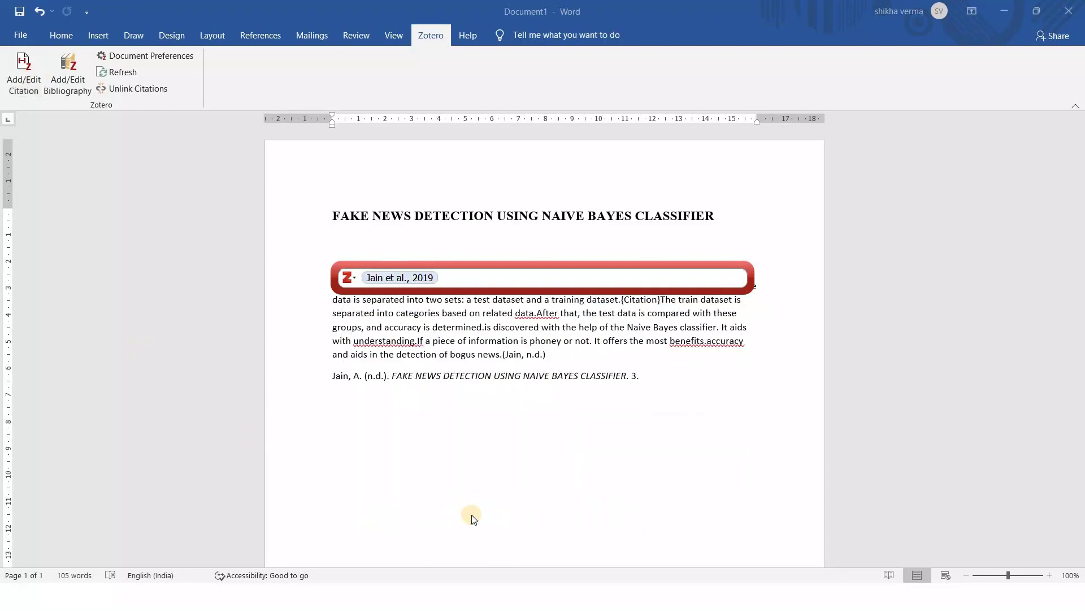
pyautogui.press('Return')
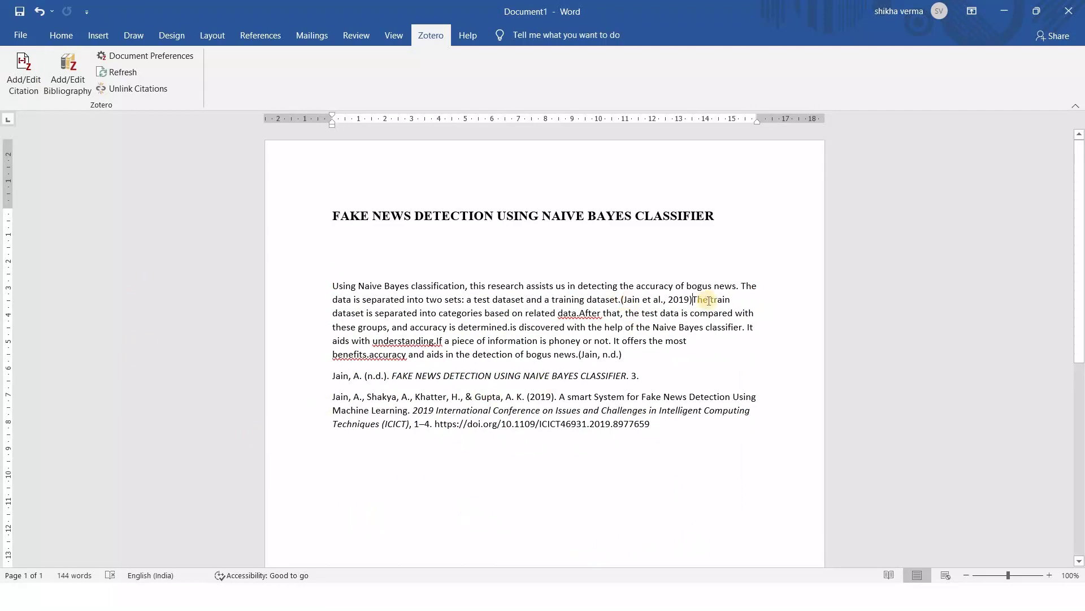
pyautogui.click(690, 299)
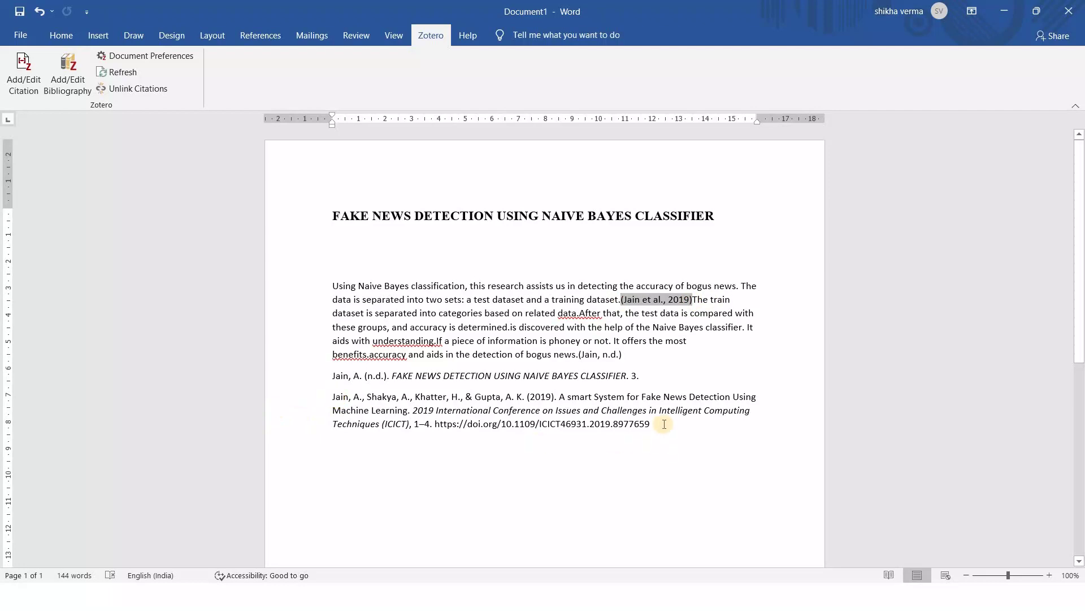
pyautogui.click(441, 398)
pyautogui.click(516, 460)
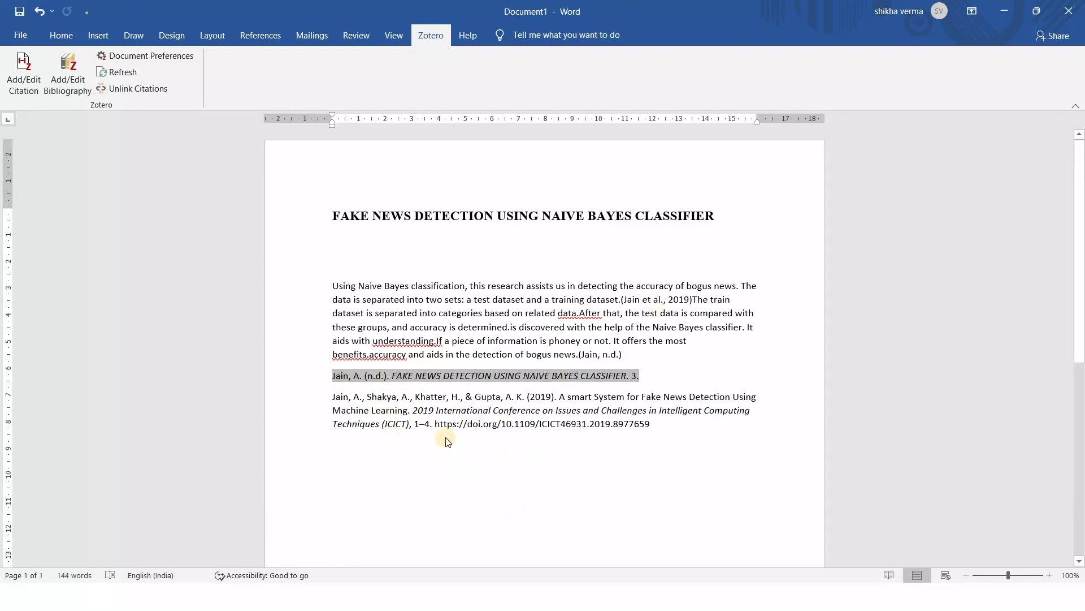
# - Advance the citation tutorial slideshow through slides 18–20 to the page-number slide
pyautogui.hotkey('alt', 'Tab')
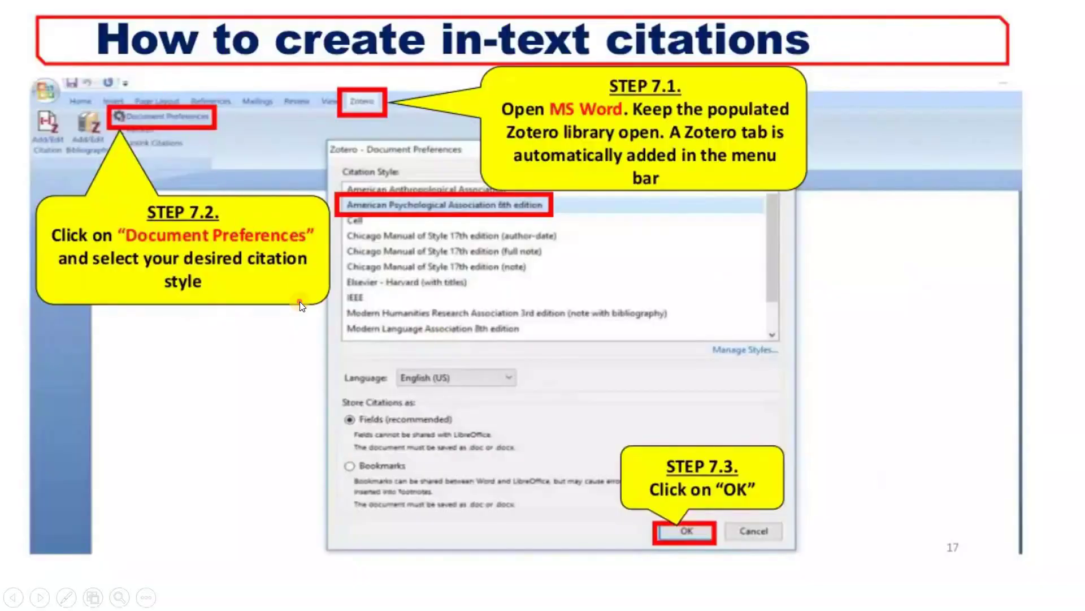
pyautogui.click(313, 304)
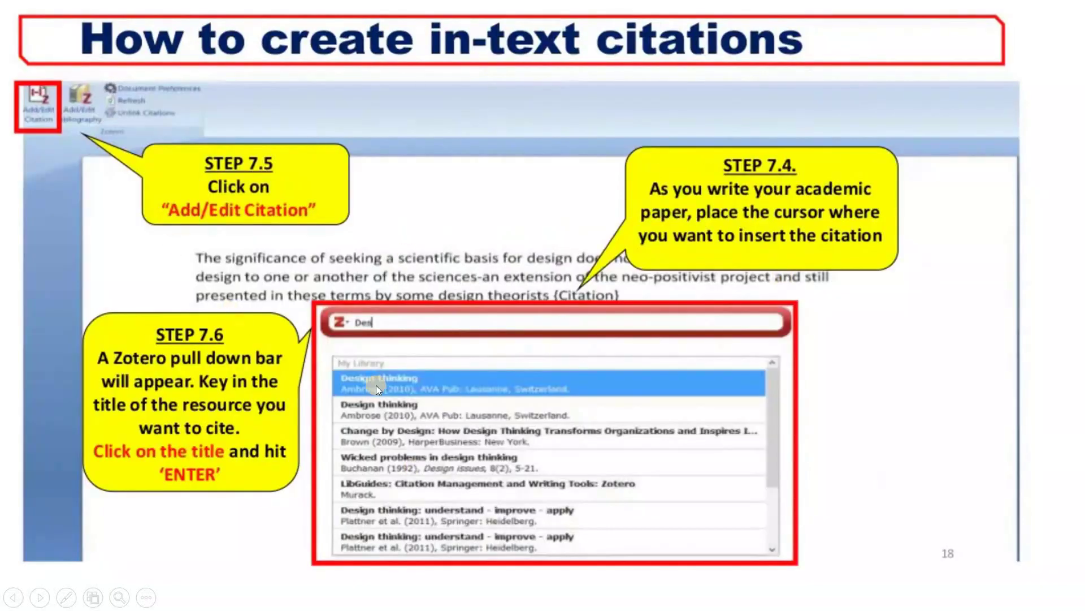
pyautogui.click(460, 267)
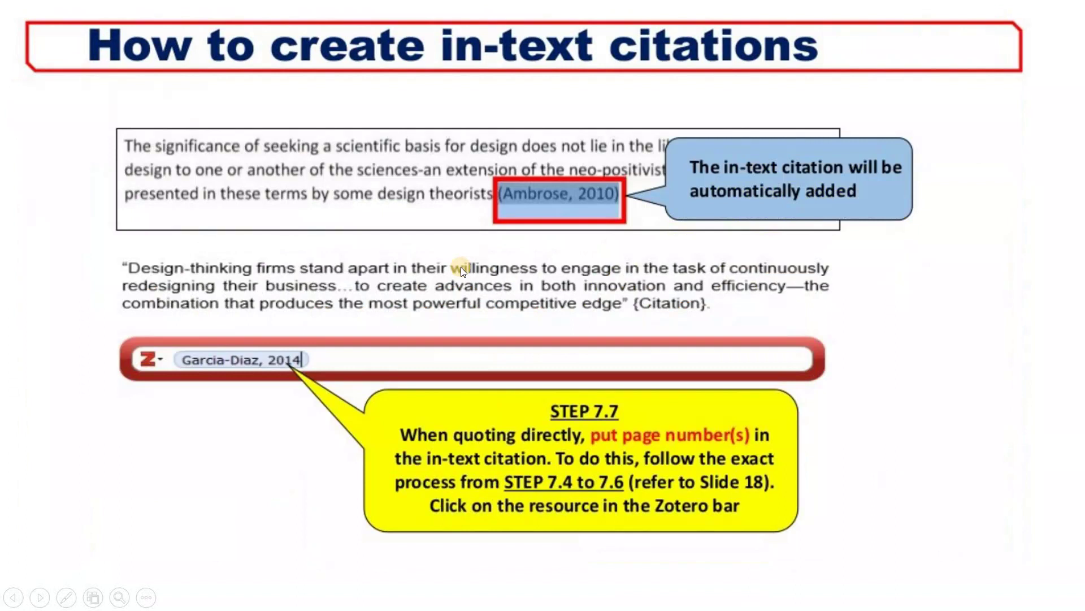
pyautogui.click(527, 265)
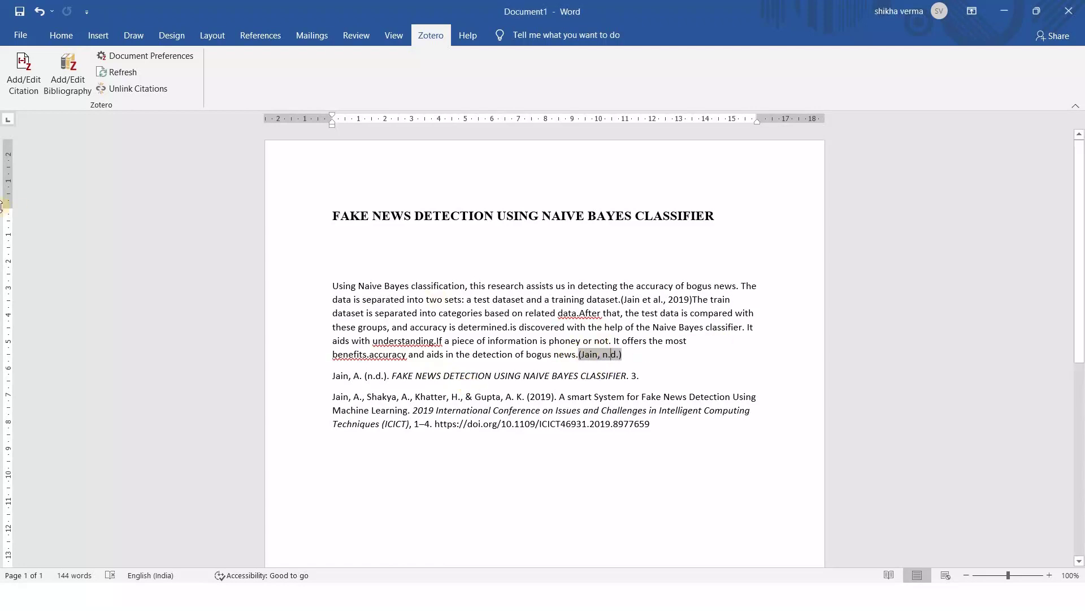
# - Give the end-of-abstract Jain citation a Page locator of 6, making it (Jain, n.d., p. 6)
pyautogui.click(23, 86)
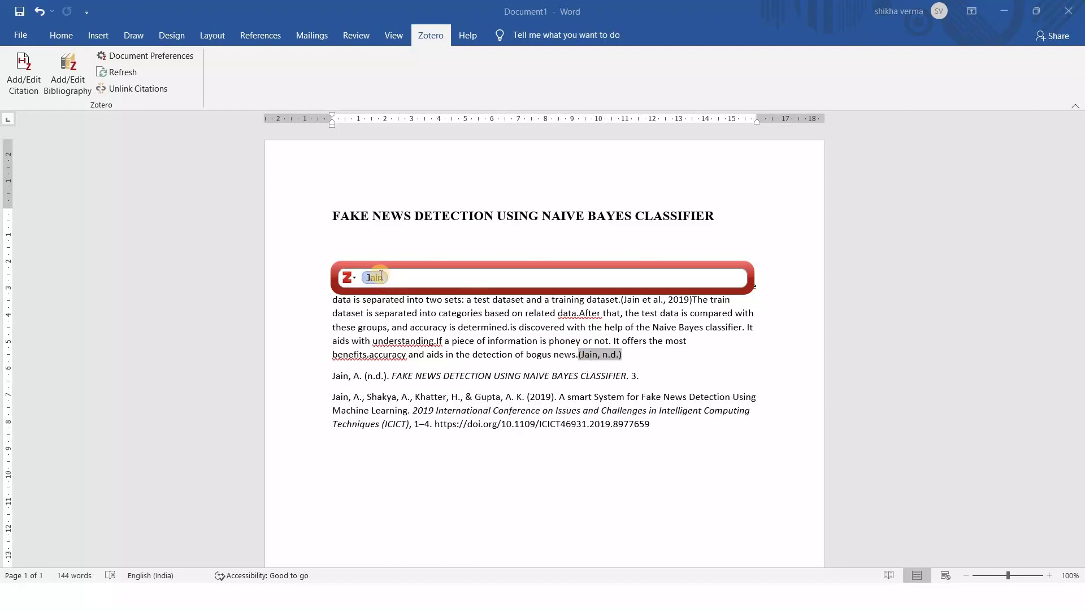
pyautogui.click(381, 277)
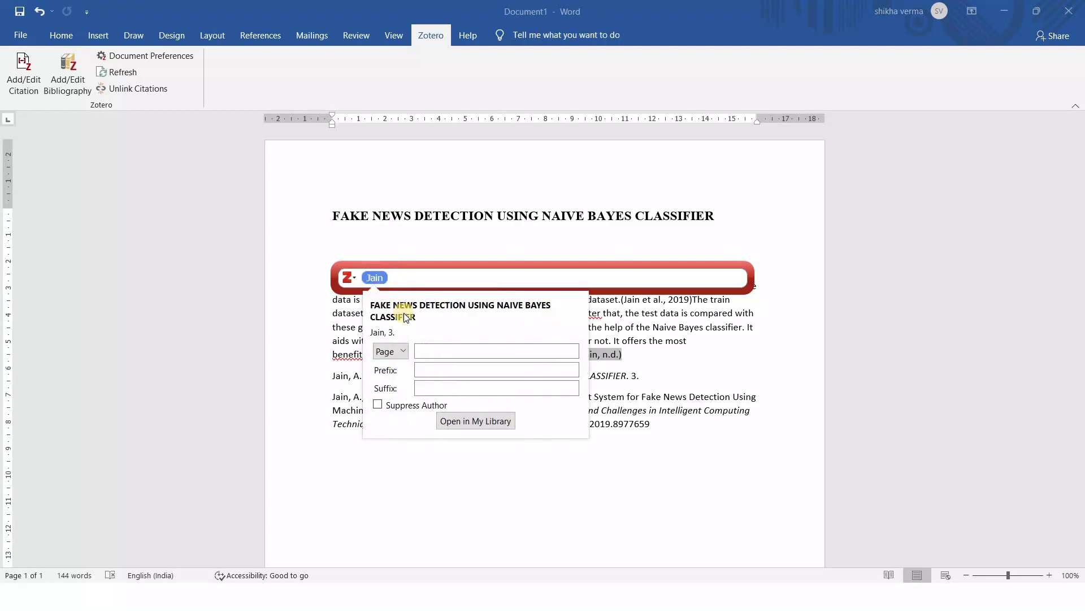
pyautogui.click(403, 352)
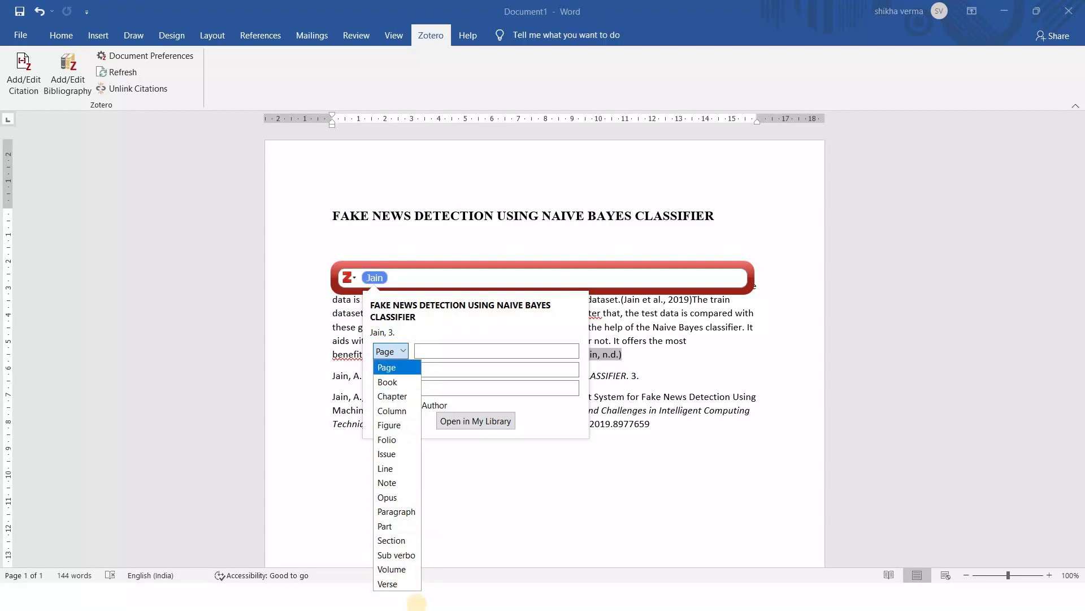
pyautogui.click(448, 356)
pyautogui.click(448, 356)
pyautogui.write('6')
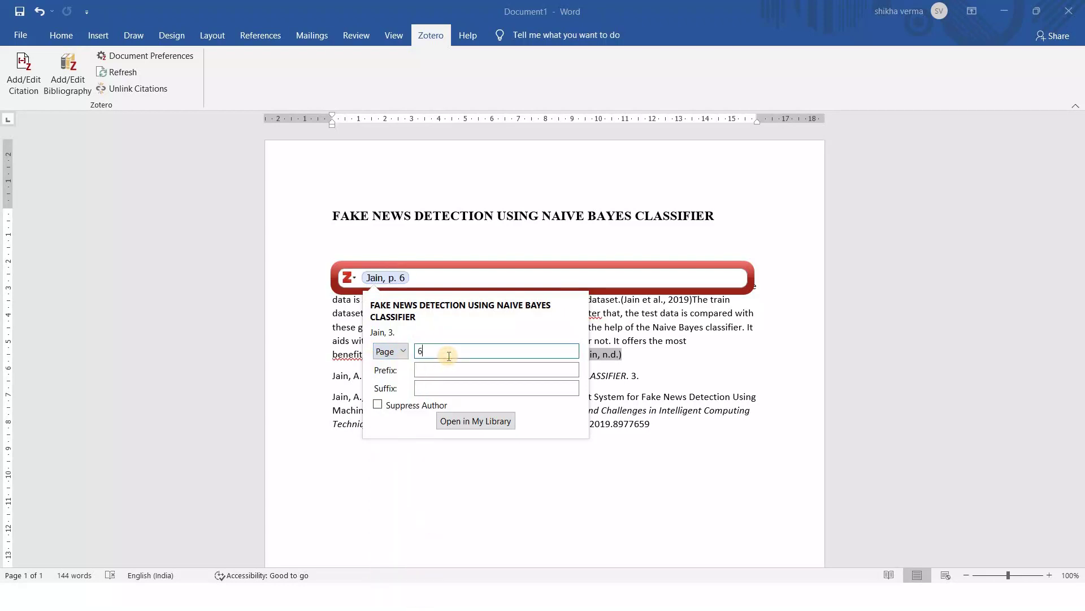
pyautogui.click(484, 420)
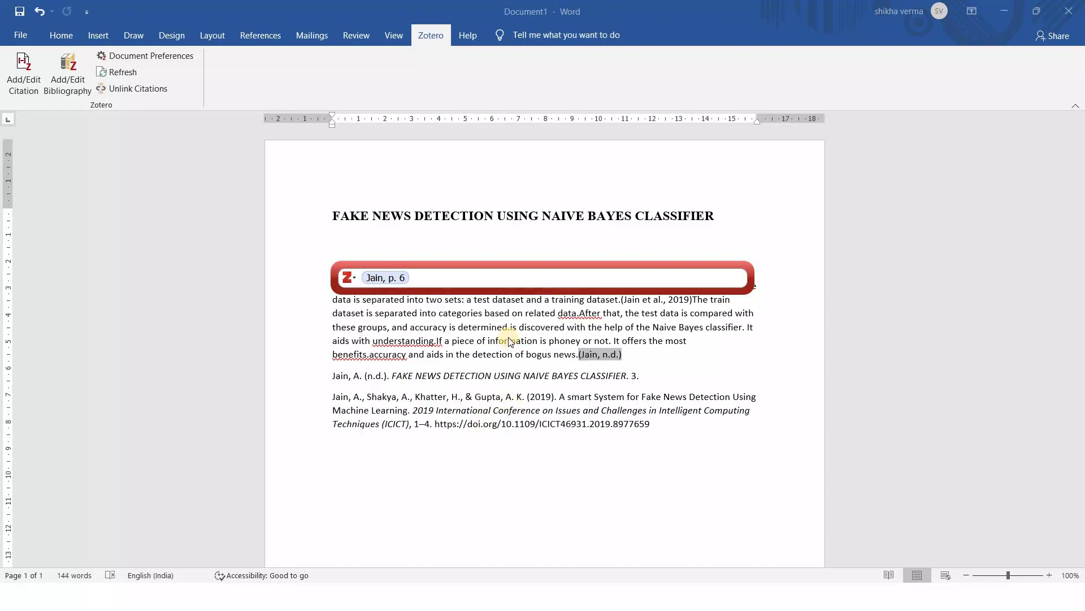
pyautogui.click(422, 281)
pyautogui.press('Return')
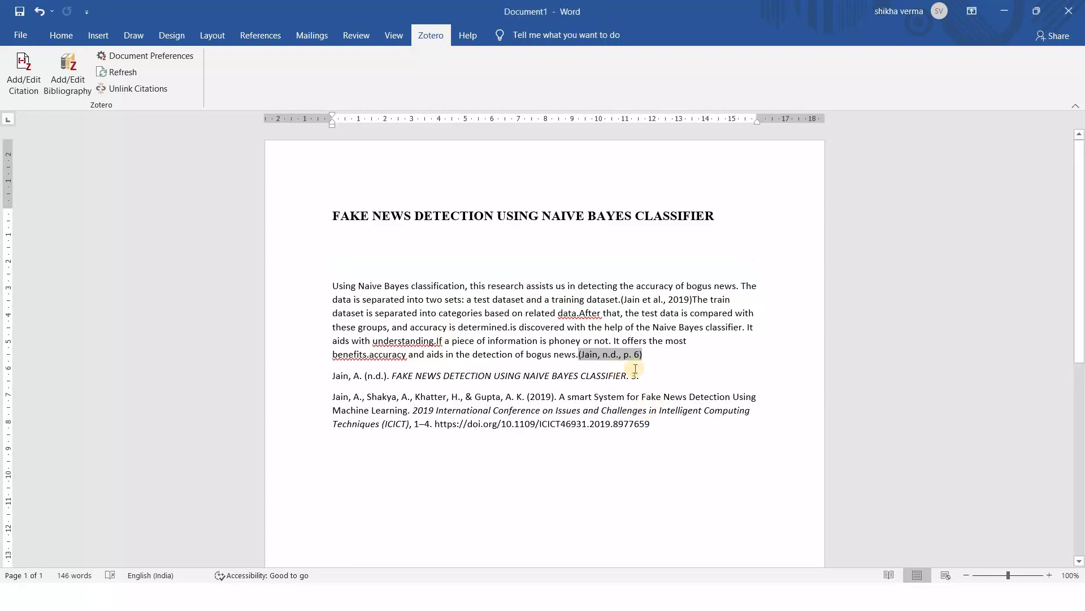